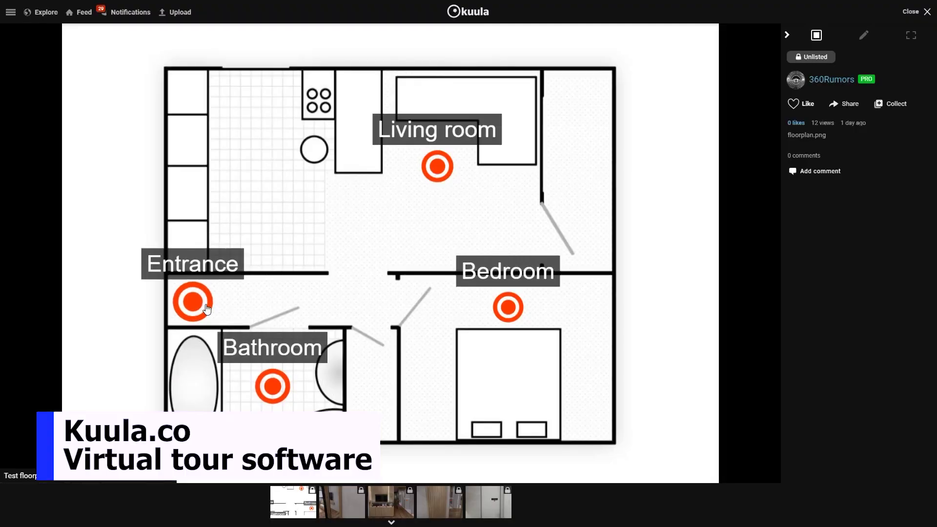
Sign in to Kuula and choose Create tour from the Upload menu.
{"action": "left_click", "coordinate": [205, 306]}
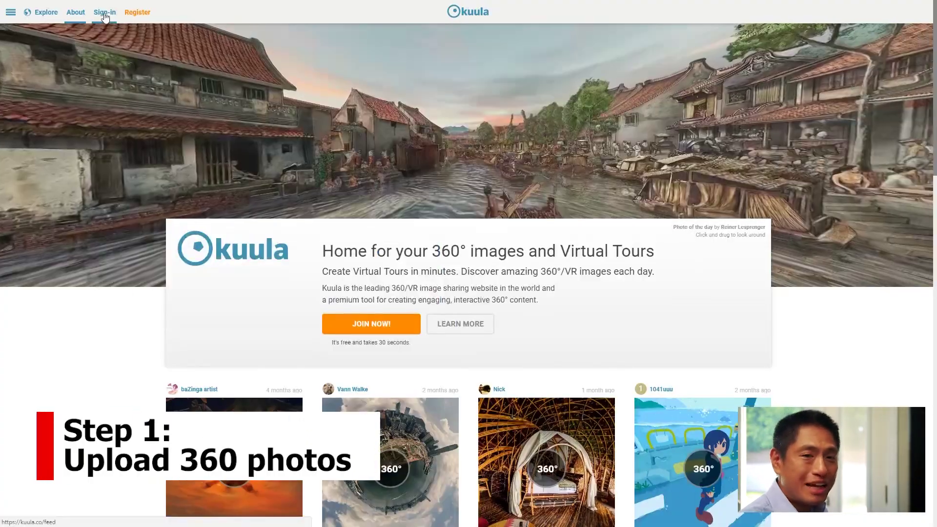
{"action": "left_click", "coordinate": [104, 14]}
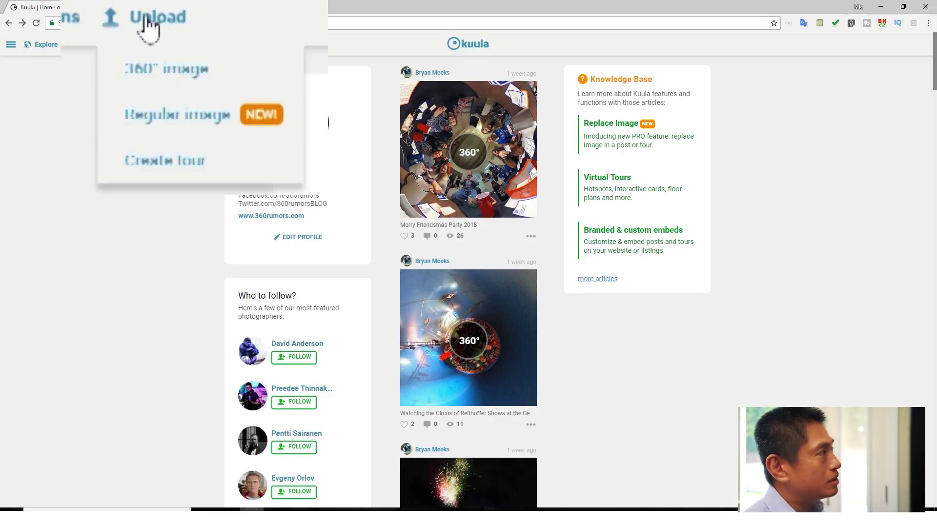
{"action": "left_click", "coordinate": [167, 151]}
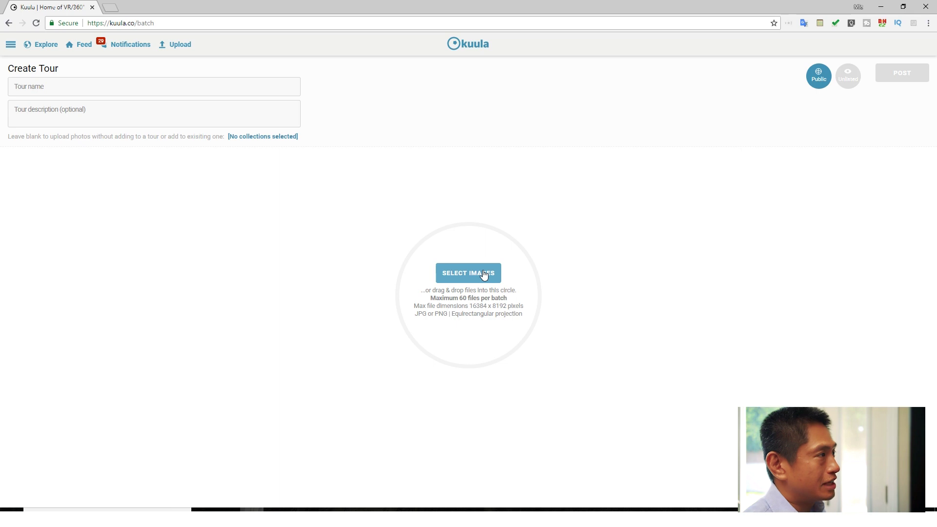
Upload the bathroom, bedroom, entrance and living room 360° photos into the Test floorplan tour.
{"action": "left_click", "coordinate": [483, 274]}
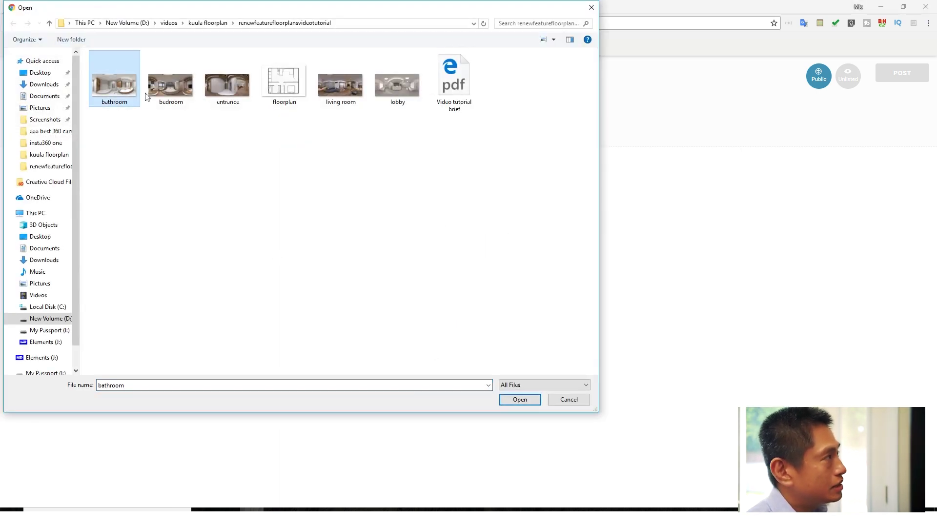
{"action": "left_click", "coordinate": [226, 89], "text": "ctrl"}
{"action": "left_click", "coordinate": [329, 84], "text": "ctrl"}
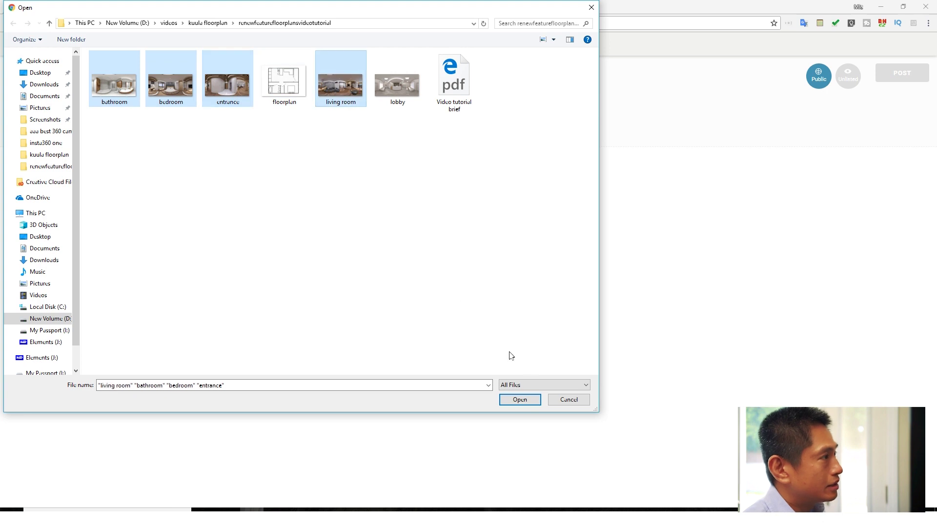
{"action": "left_click", "coordinate": [519, 399]}
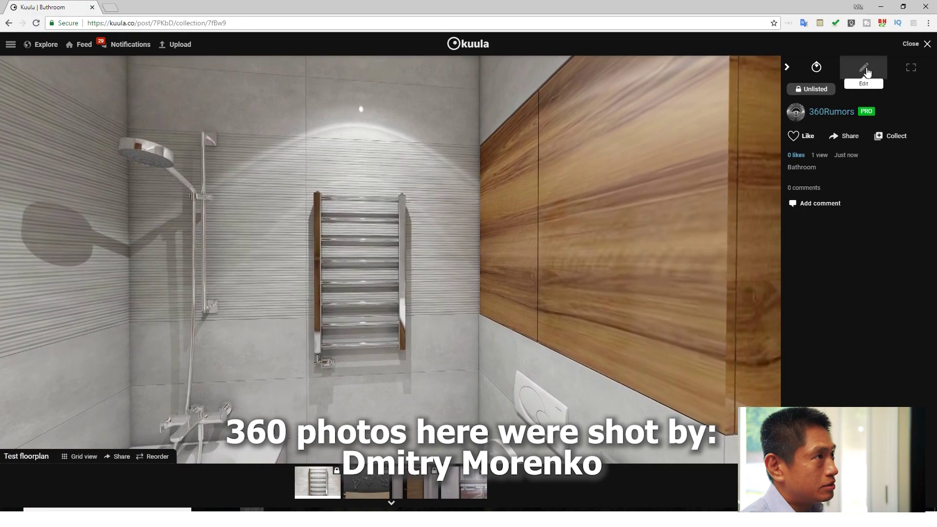
Set the bathroom photo's initial zoom to -42 and save it.
{"action": "left_click", "coordinate": [864, 69]}
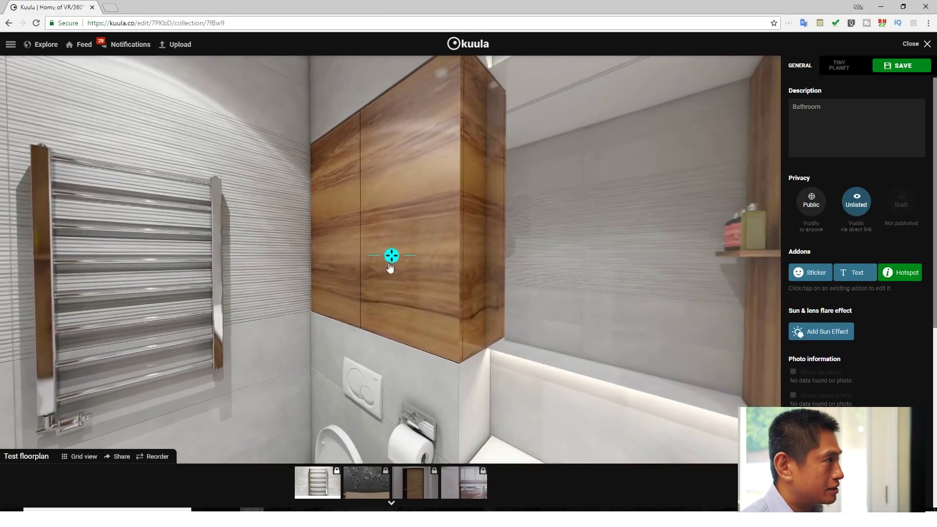
{"action": "scroll", "coordinate": [829, 341], "scroll_direction": "down", "scroll_amount": 5}
{"action": "left_click_drag", "start_coordinate": [848, 356], "coordinate": [827, 356]}
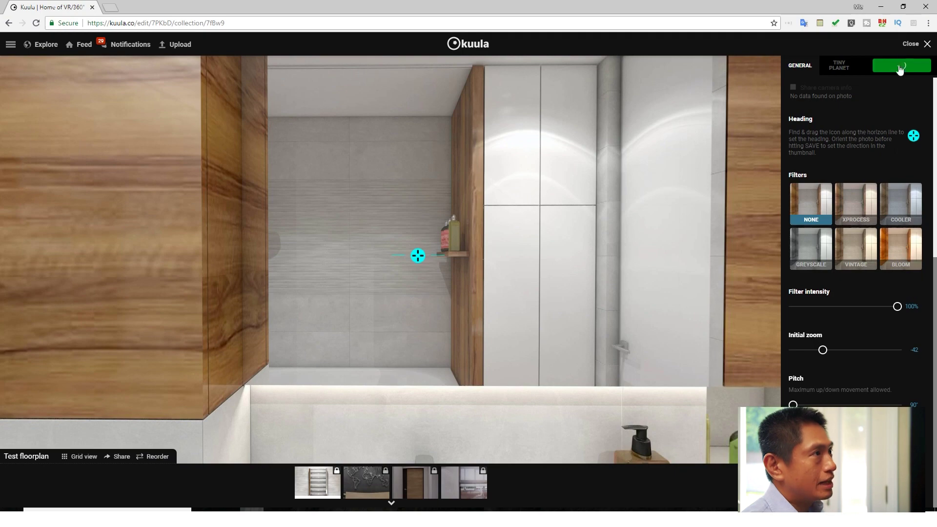
{"action": "left_click", "coordinate": [898, 67]}
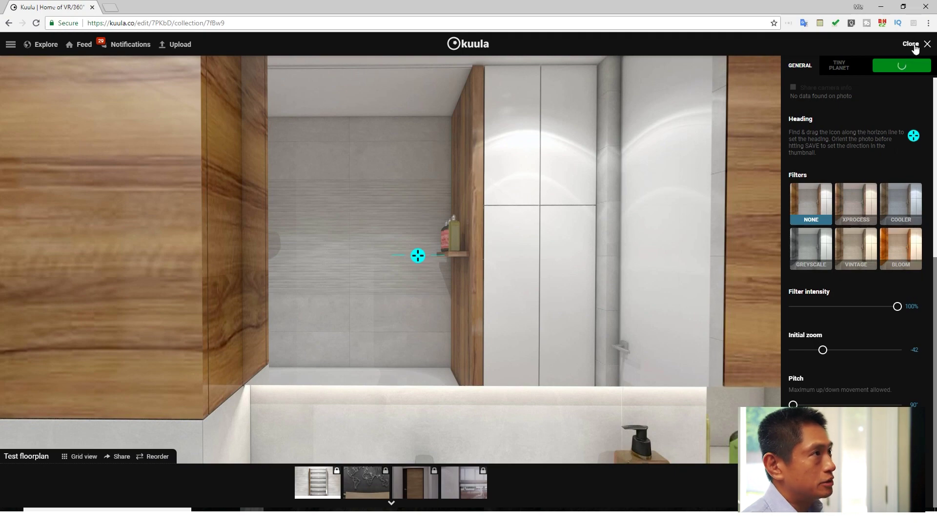
Reorder the tour so the entrance photo comes first.
{"action": "left_click", "coordinate": [914, 45]}
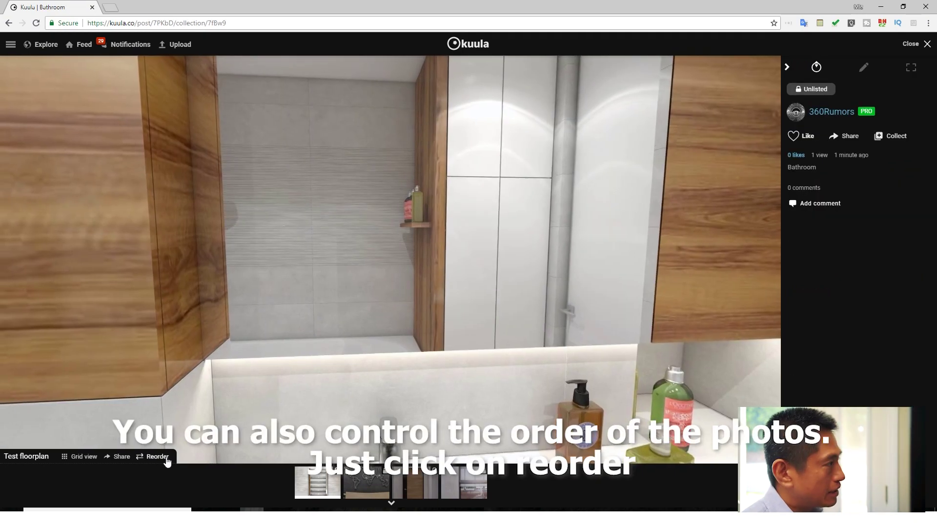
{"action": "left_click", "coordinate": [156, 456]}
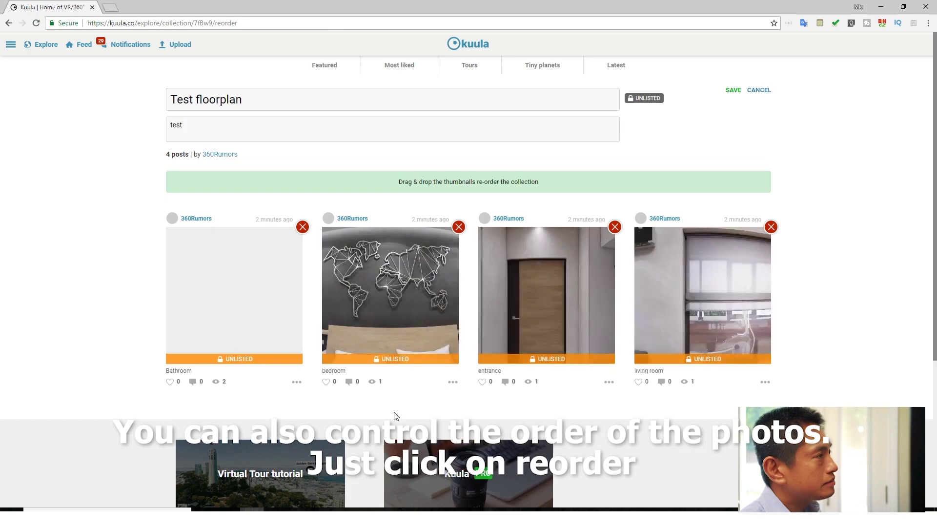
{"action": "left_click_drag", "start_coordinate": [537, 294], "coordinate": [279, 289]}
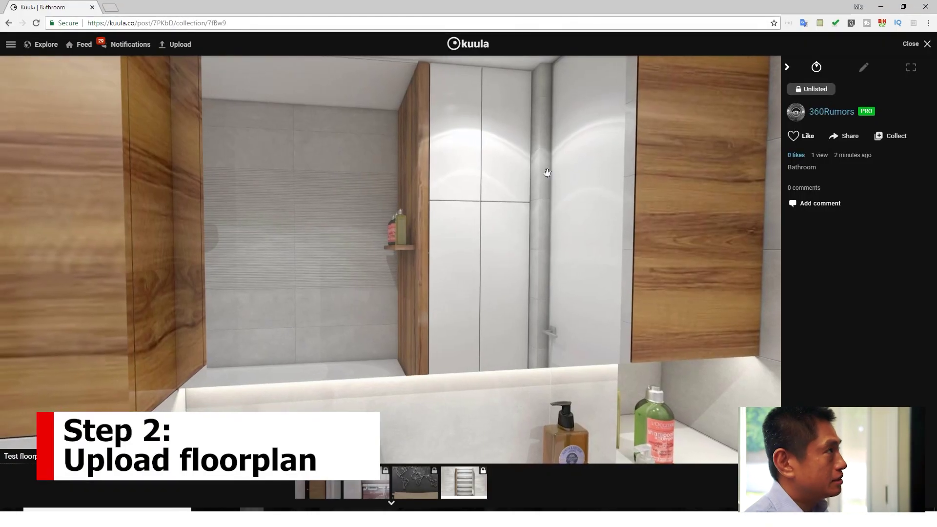
Upload floorplan.png as a regular flat image.
{"action": "mouse_move", "coordinate": [180, 44]}
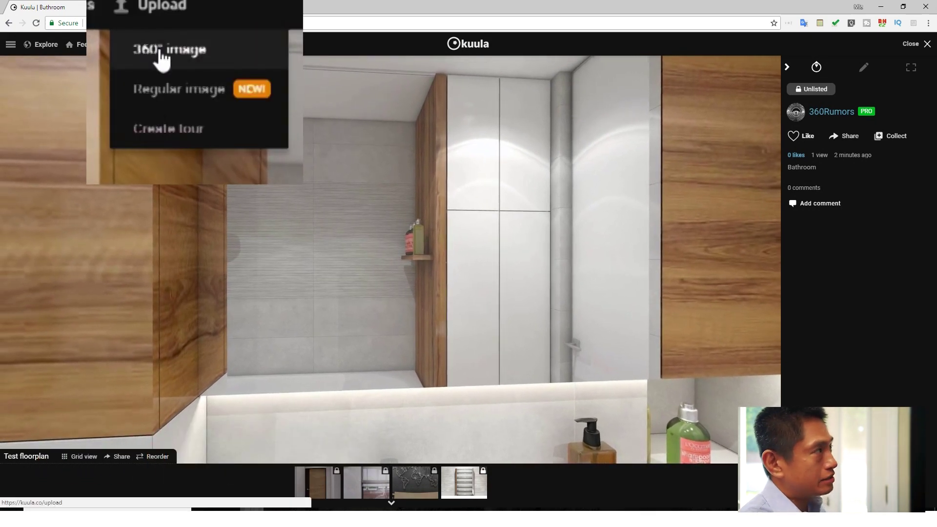
{"action": "left_click", "coordinate": [168, 95]}
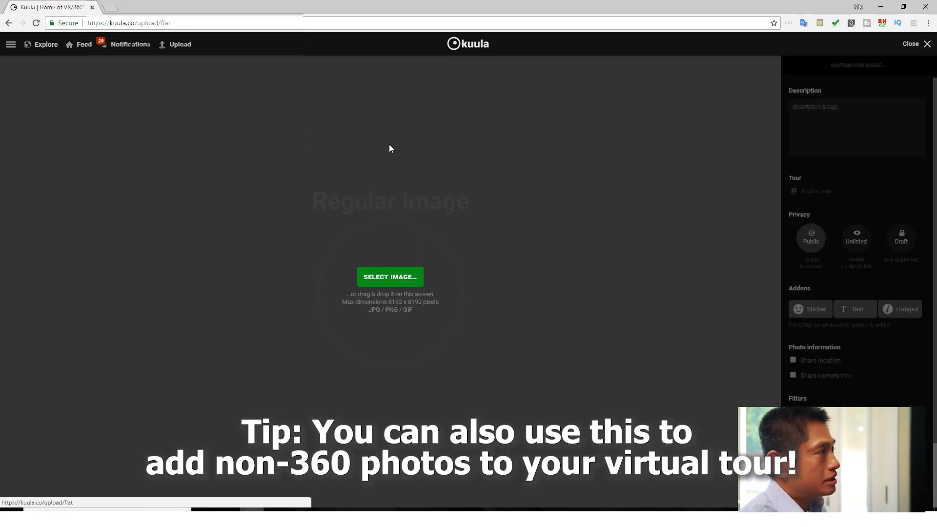
{"action": "left_click", "coordinate": [397, 279]}
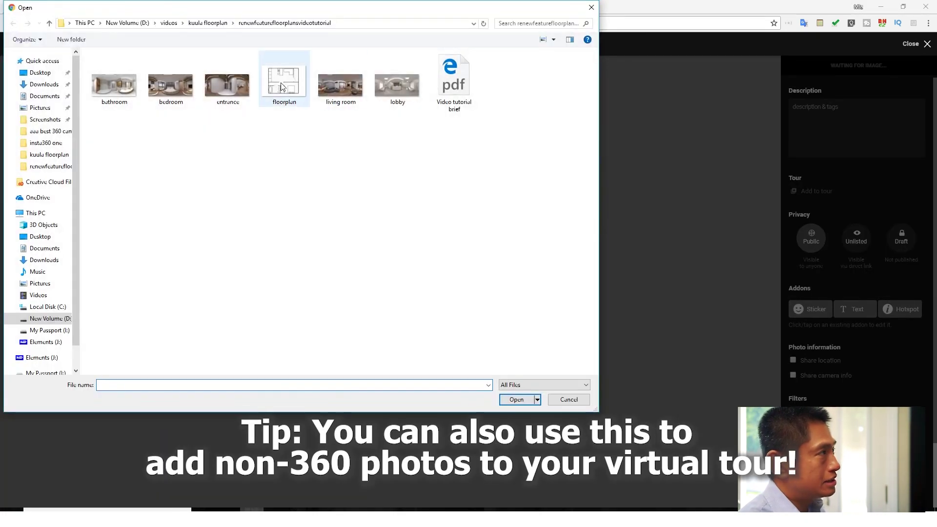
{"action": "left_click", "coordinate": [529, 400]}
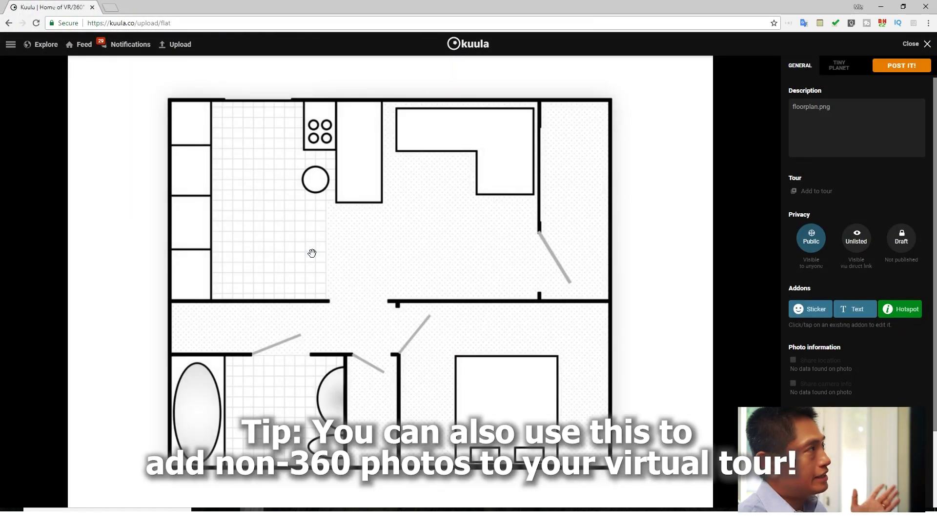
Add the floorplan image to the Test floorplan tour.
{"action": "key", "text": "F11"}
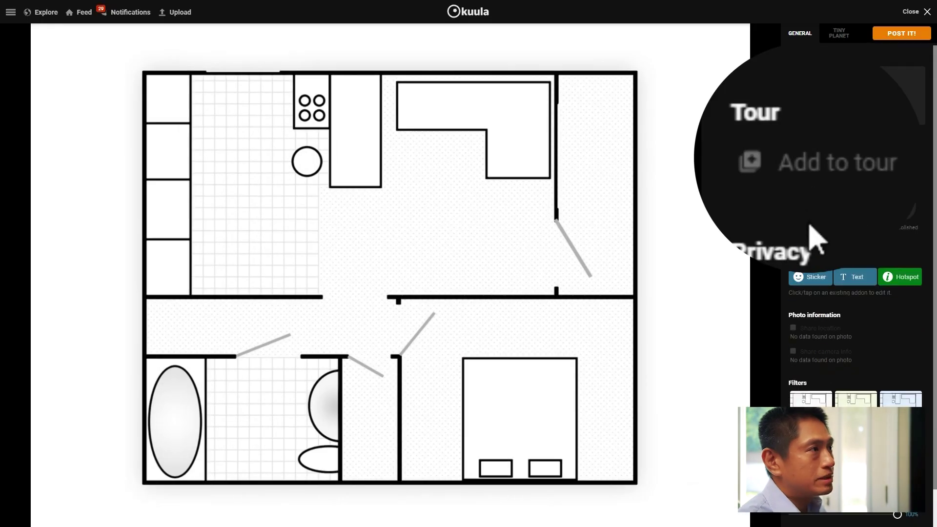
{"action": "left_click", "coordinate": [812, 159]}
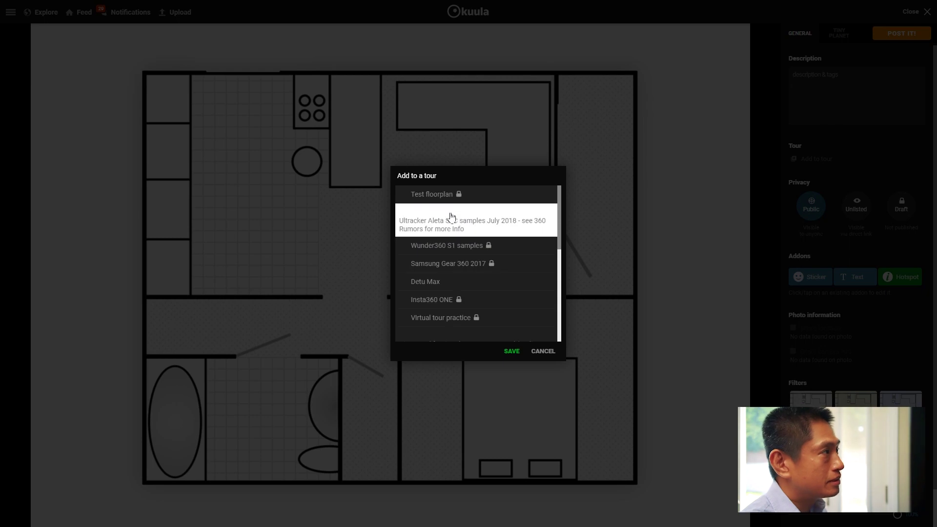
{"action": "left_click", "coordinate": [444, 196]}
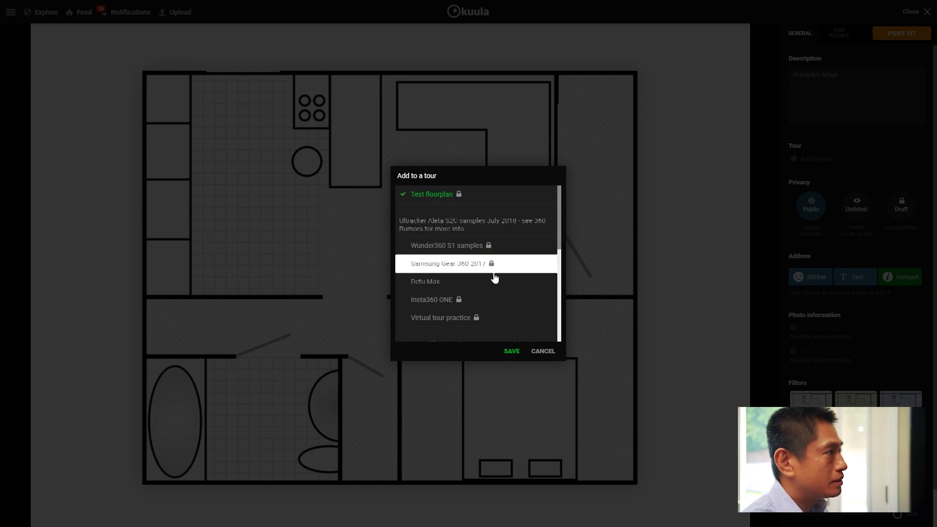
{"action": "left_click", "coordinate": [519, 353]}
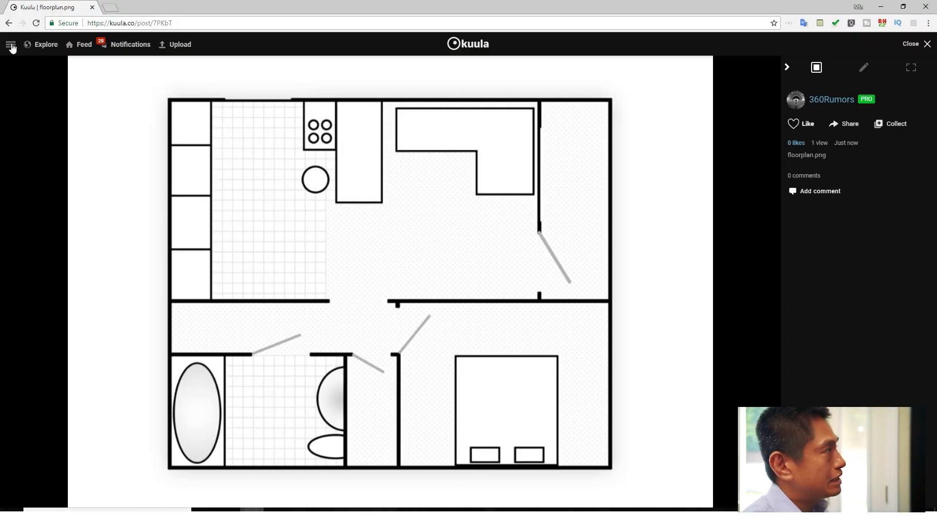
Open the Test floorplan tour from the Tours list to show its floorplan post.
{"action": "left_click", "coordinate": [11, 47]}
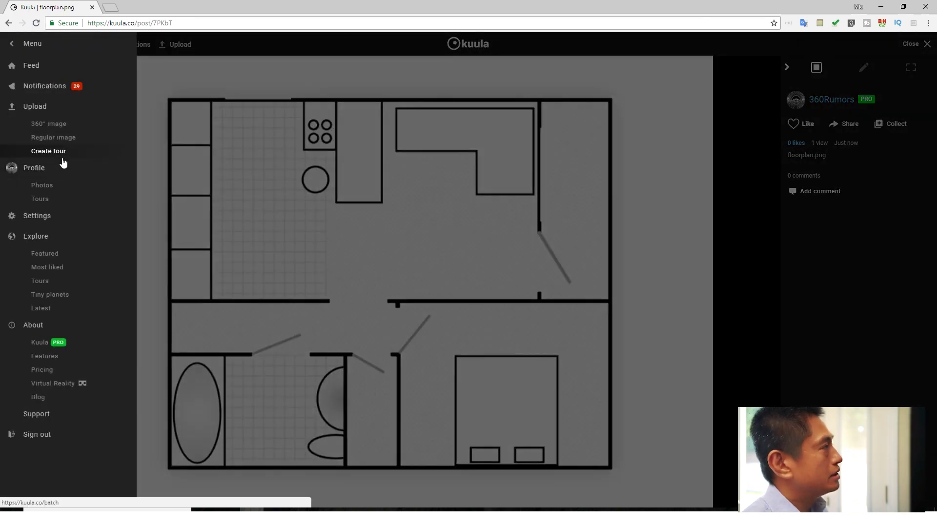
{"action": "left_click", "coordinate": [45, 202]}
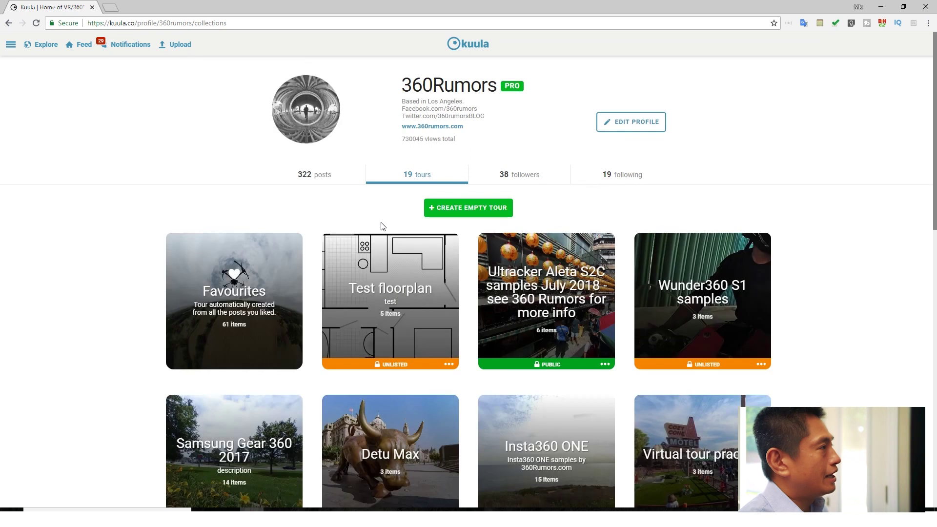
{"action": "left_click", "coordinate": [391, 281]}
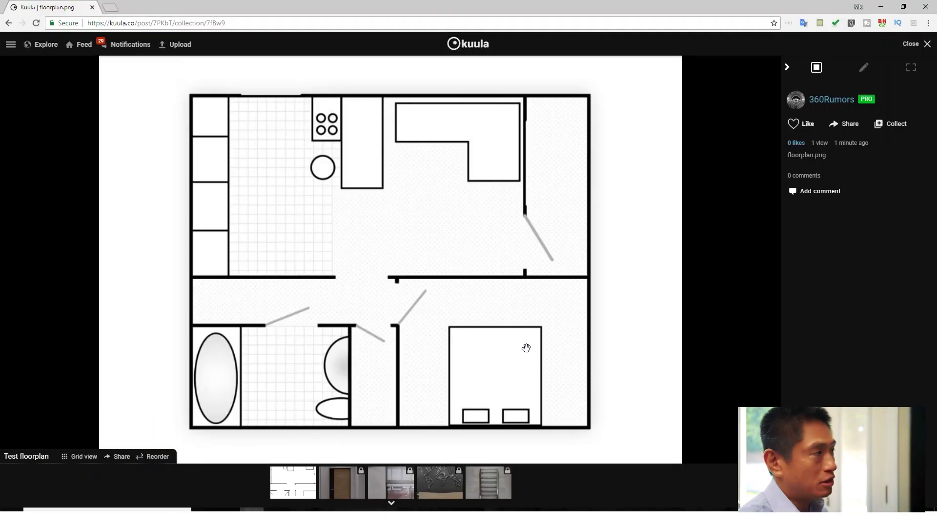
Add an 'entrance' hotspot to the floorplan, changing its icon, enlarging it and colouring its label.
{"action": "left_click", "coordinate": [864, 78]}
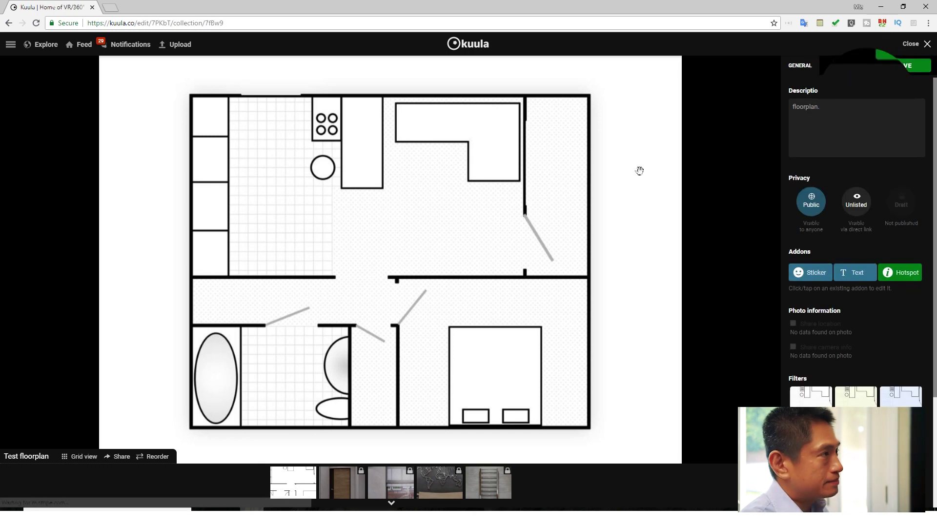
{"action": "left_click", "coordinate": [889, 273]}
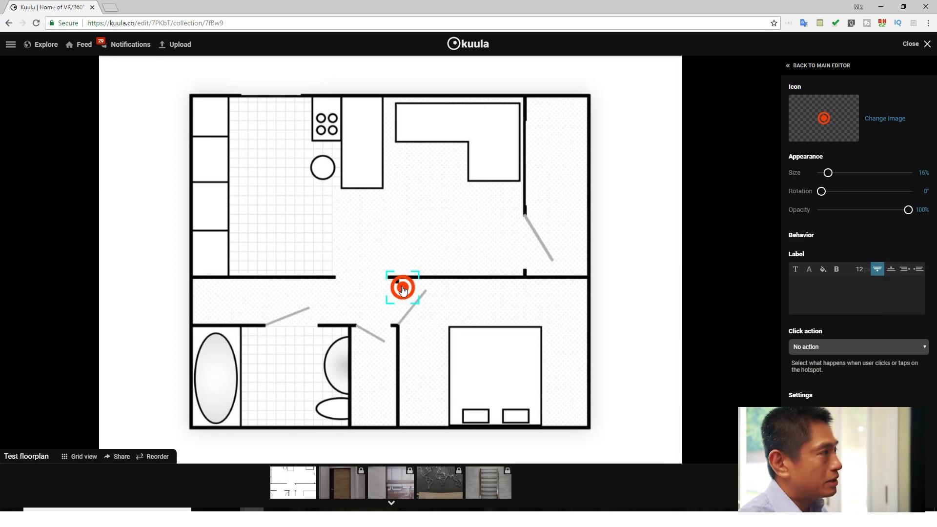
{"action": "left_click", "coordinate": [885, 119]}
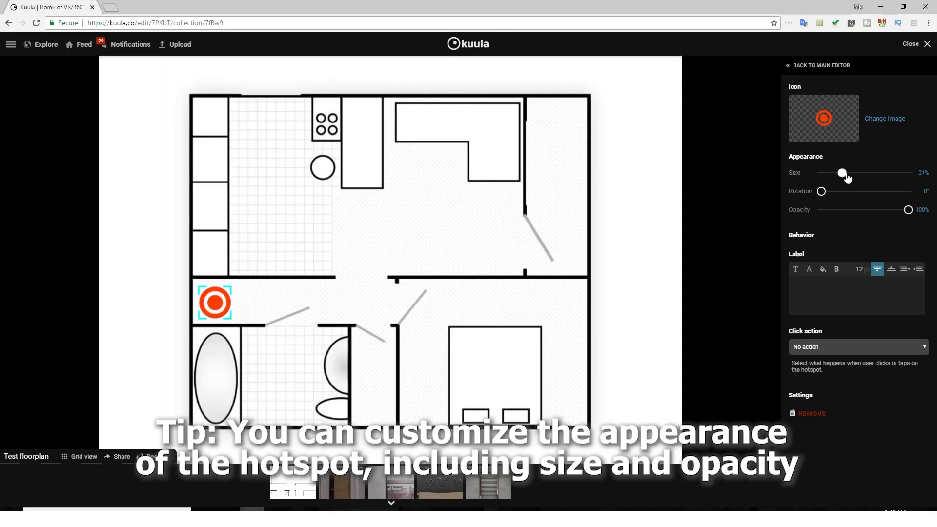
{"action": "left_click_drag", "start_coordinate": [898, 211], "coordinate": [908, 210]}
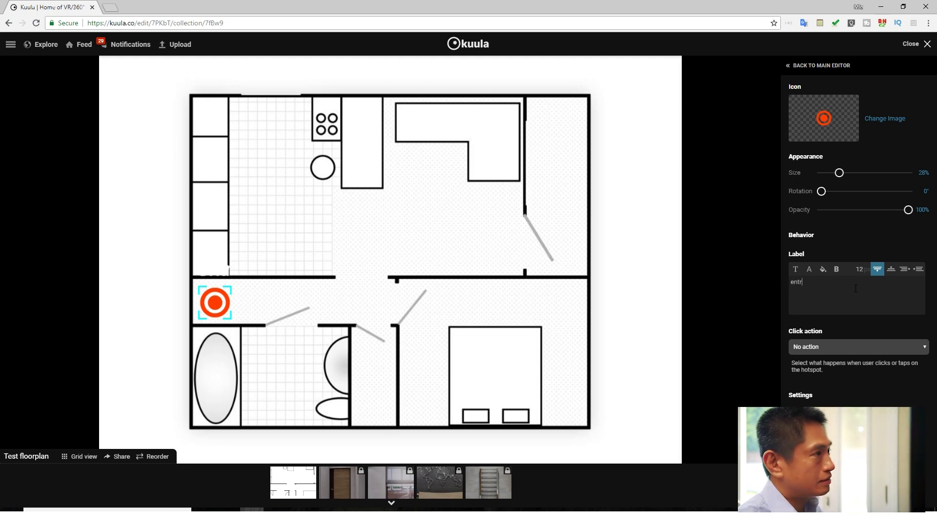
{"action": "left_click", "coordinate": [831, 269]}
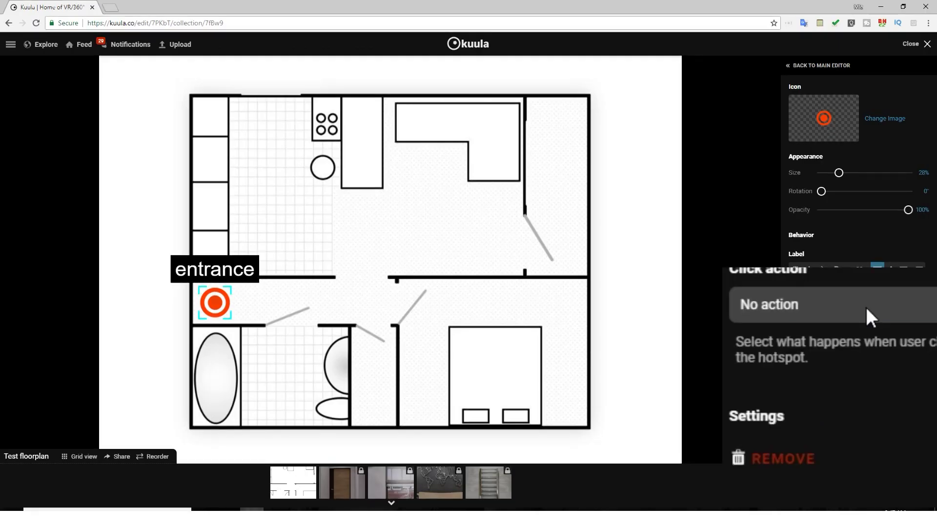
Set the hotspot's click action to go to the door (entrance) photo post.
{"action": "left_click", "coordinate": [847, 348]}
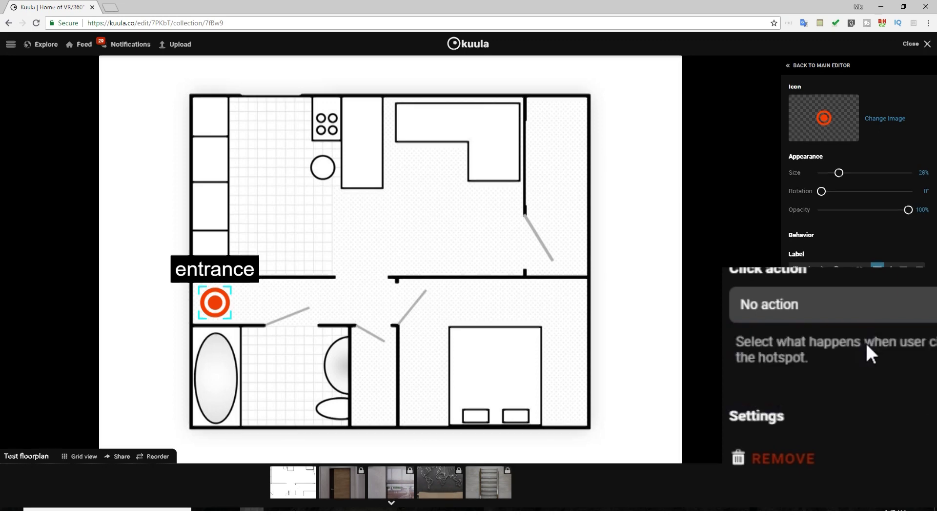
{"action": "left_click", "coordinate": [867, 349]}
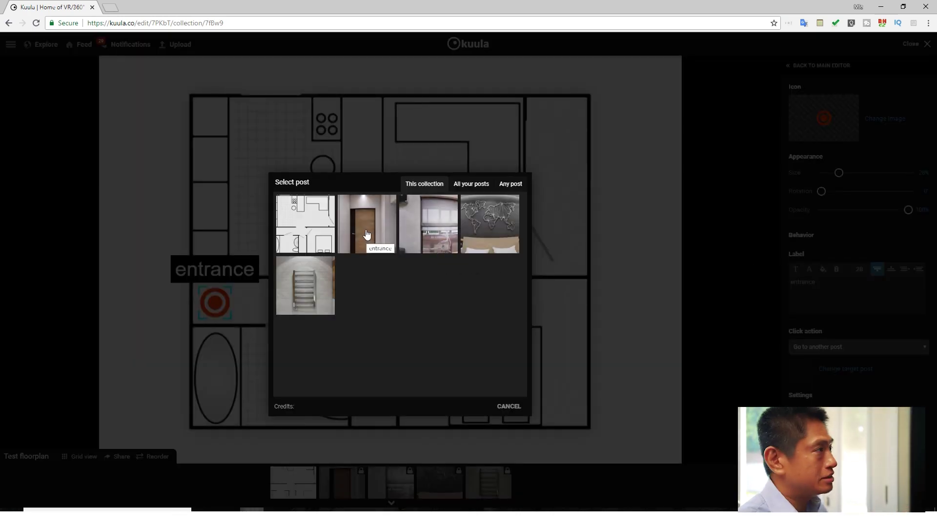
{"action": "left_click", "coordinate": [367, 234]}
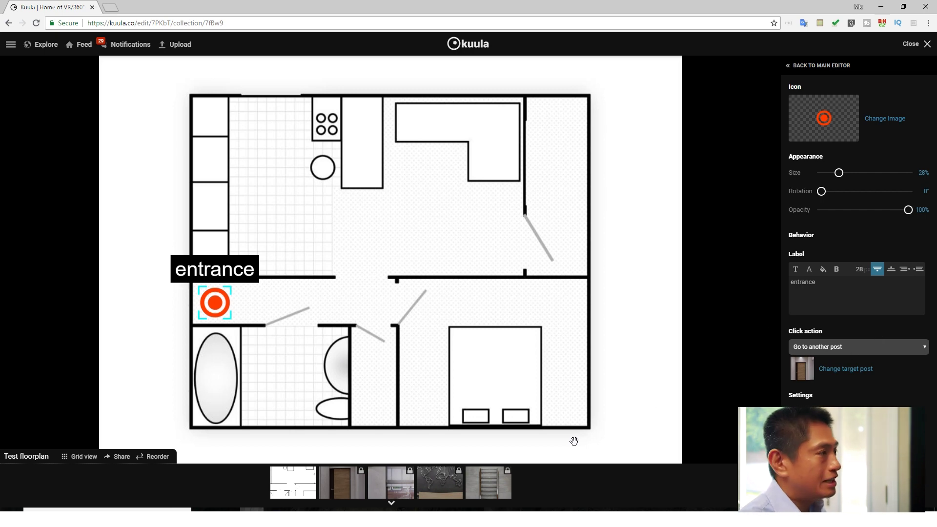
Add Living room, Bedroom and Bathroom hotspots to the floorplan, then close the editor.
{"action": "left_click", "coordinate": [833, 68]}
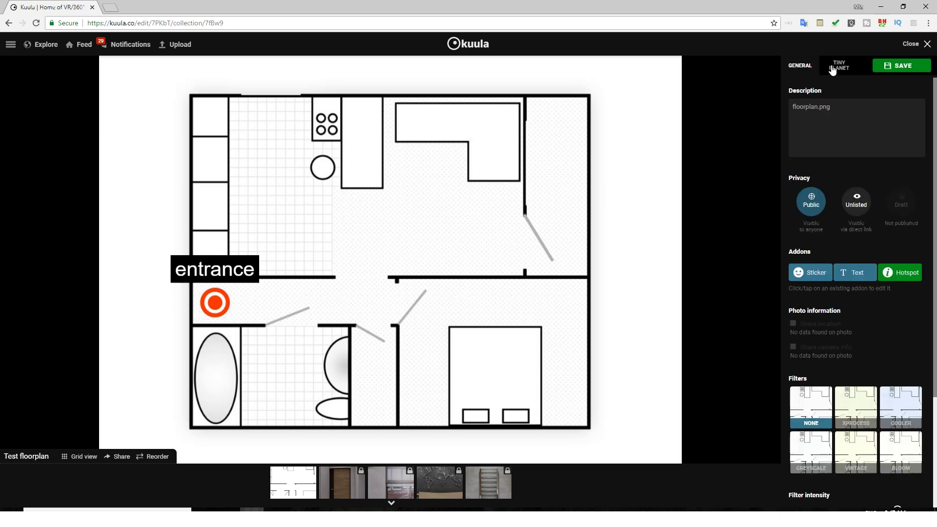
{"action": "left_click", "coordinate": [431, 203]}
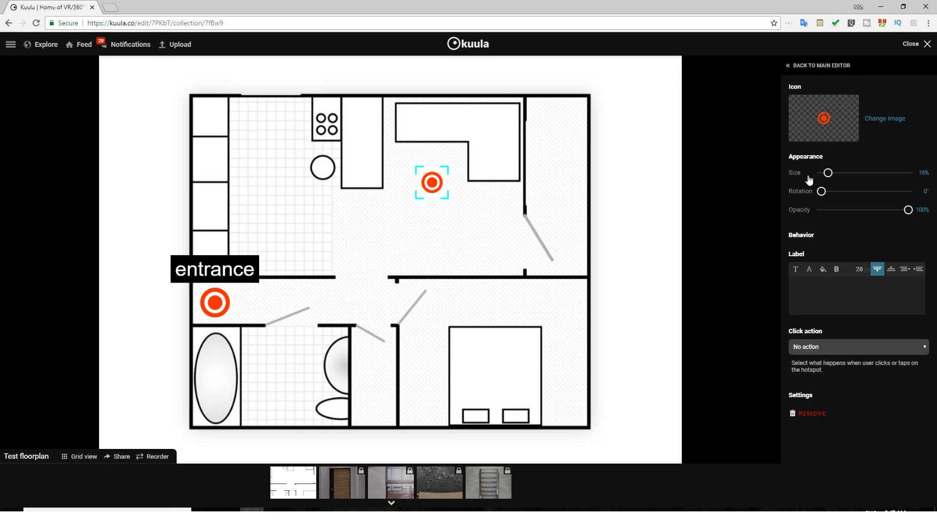
{"action": "type", "text": "iving room"}
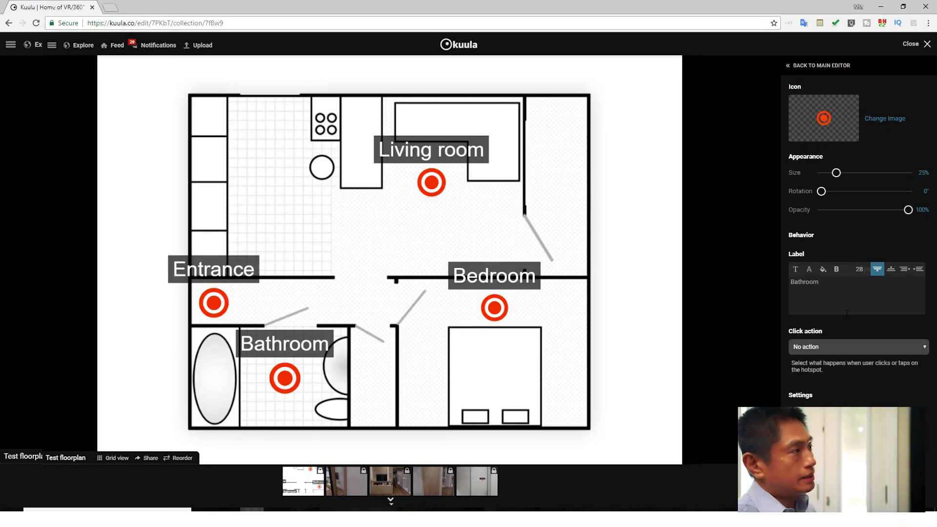
{"action": "left_click", "coordinate": [833, 68]}
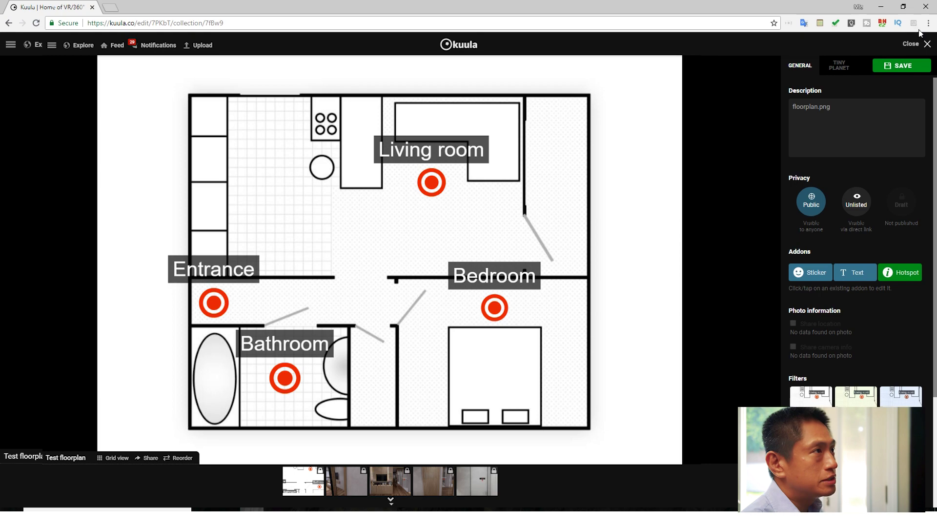
{"action": "left_click", "coordinate": [916, 46]}
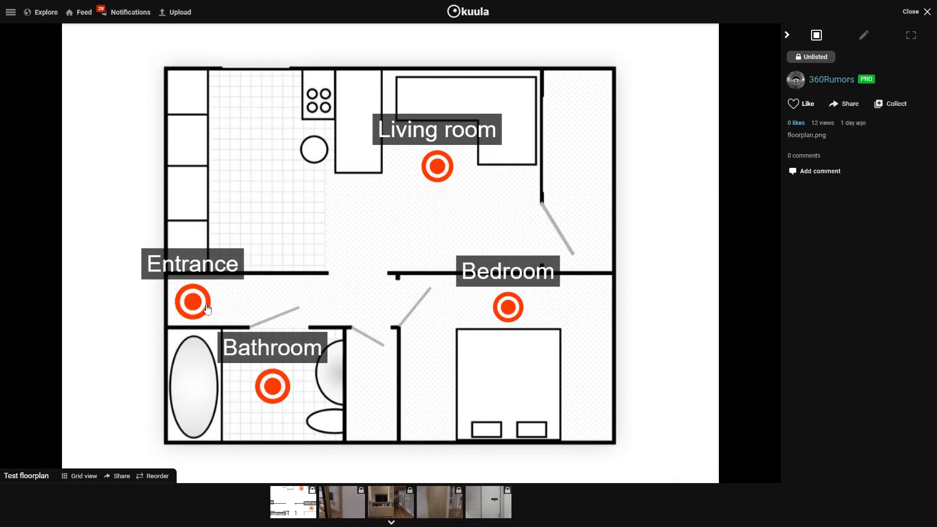
Test the floorplan's Entrance hotspot to open the entrance panorama.
{"action": "left_click", "coordinate": [206, 305]}
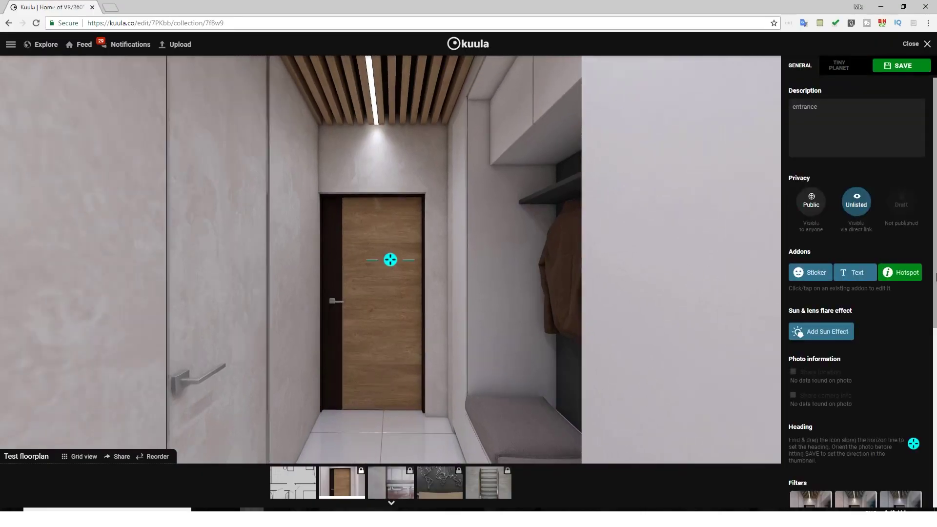
Place a Living Room hotspot in the entrance panorama, then test the Entrance and Living Room links.
{"action": "left_click", "coordinate": [389, 259]}
{"action": "left_click_drag", "start_coordinate": [389, 259], "coordinate": [318, 289]}
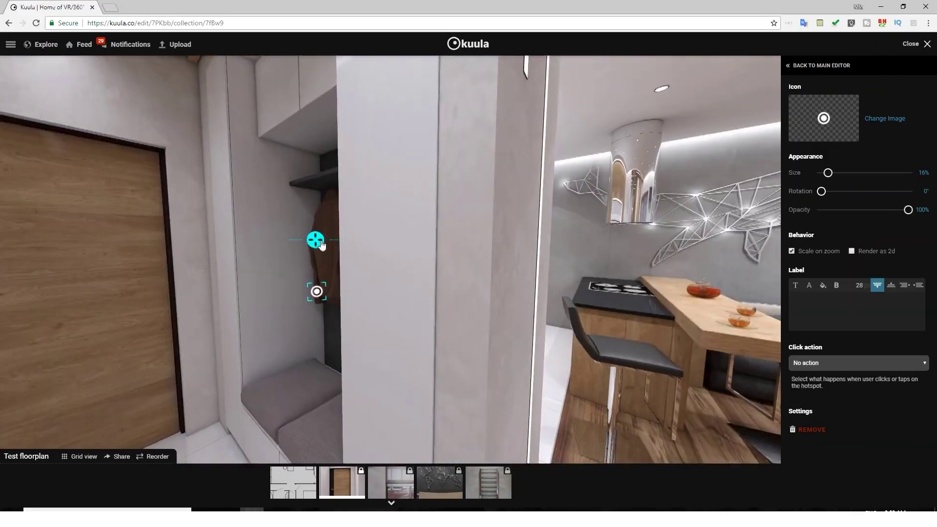
{"action": "left_click_drag", "start_coordinate": [599, 284], "coordinate": [300, 332]}
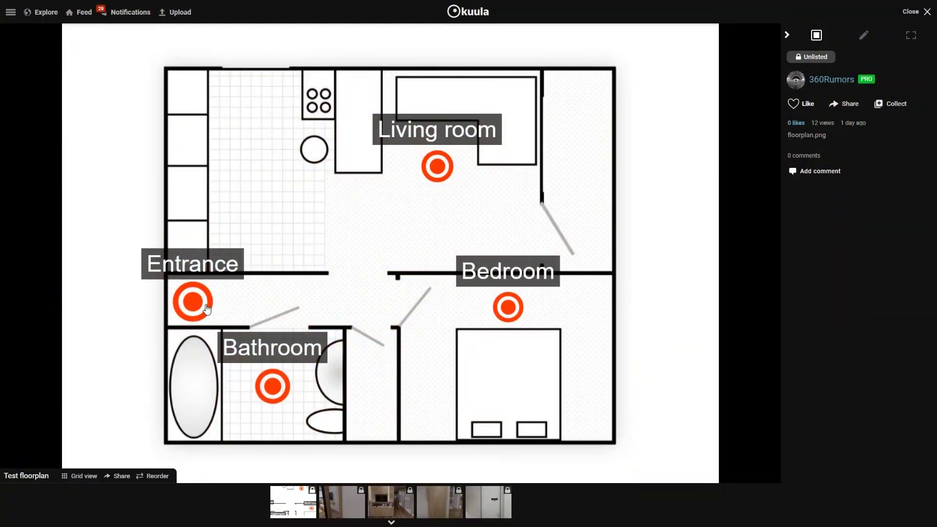
{"action": "left_click", "coordinate": [206, 306]}
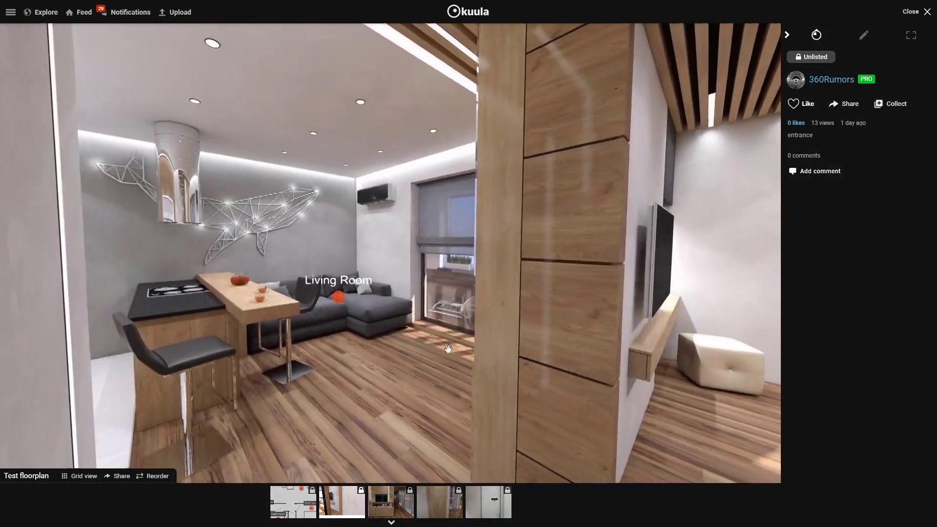
{"action": "left_click", "coordinate": [345, 298]}
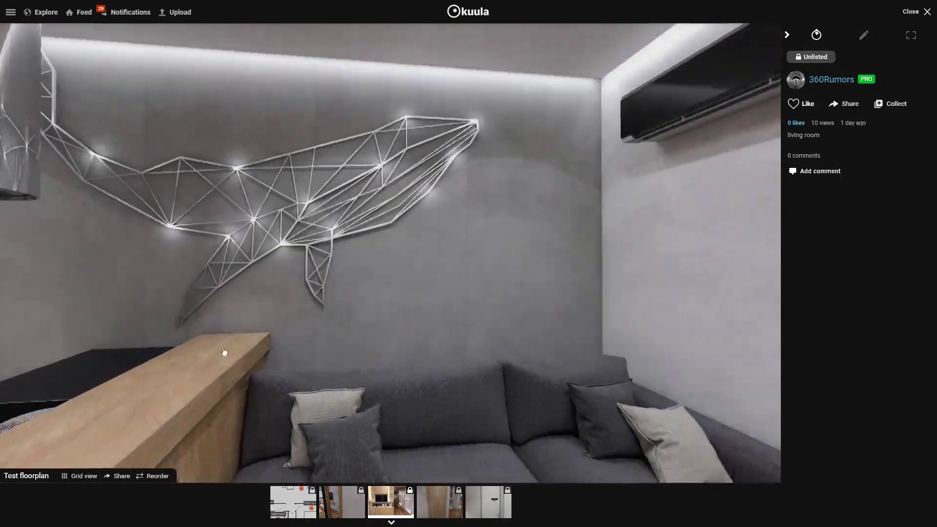